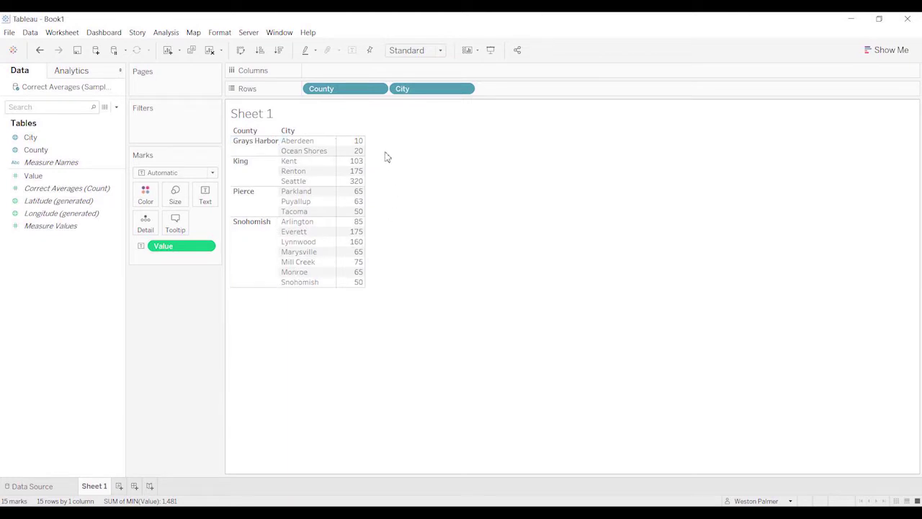
# Step: Review the text table of Value listed by County and City, 15 cities across four counties
pyautogui.moveTo(367, 267)
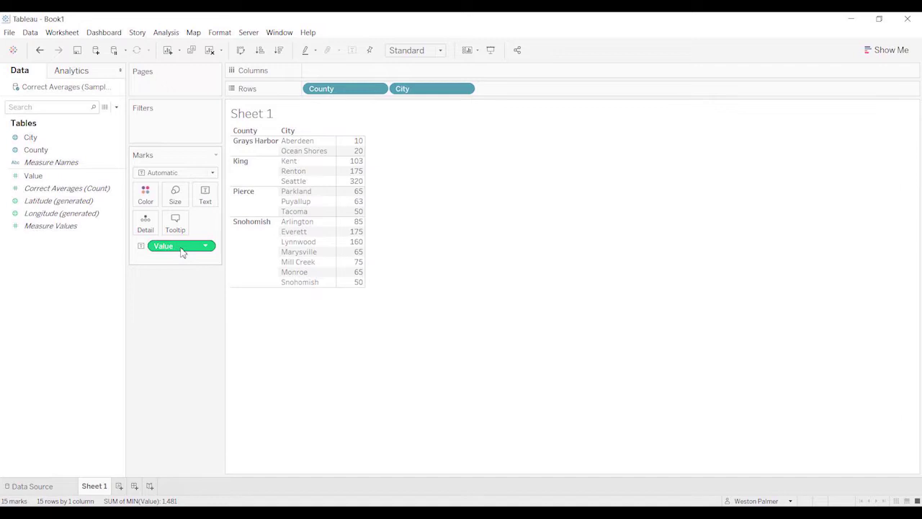
# Step: Drop City from Rows, aggregate measures, and show Value as an Average per county
pyautogui.moveTo(416, 94); pyautogui.dragTo(176, 292)
pyautogui.click(166, 33)
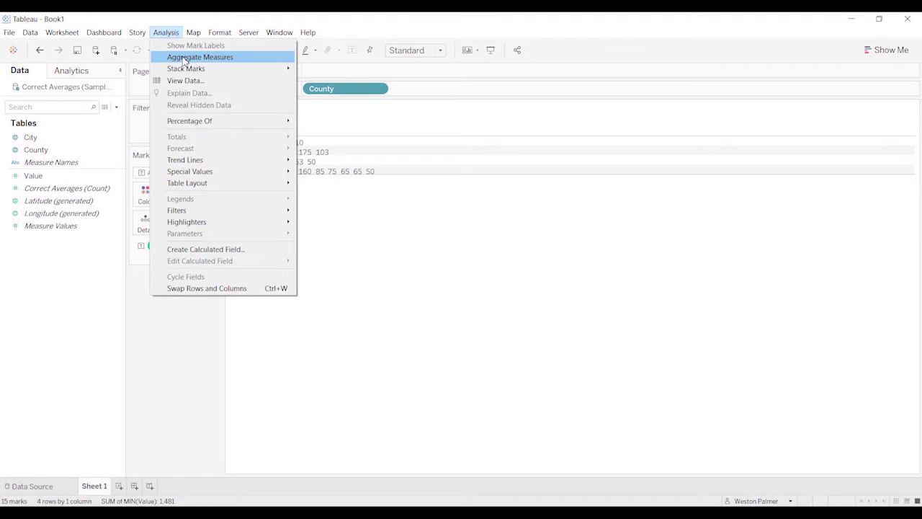
pyautogui.click(220, 59)
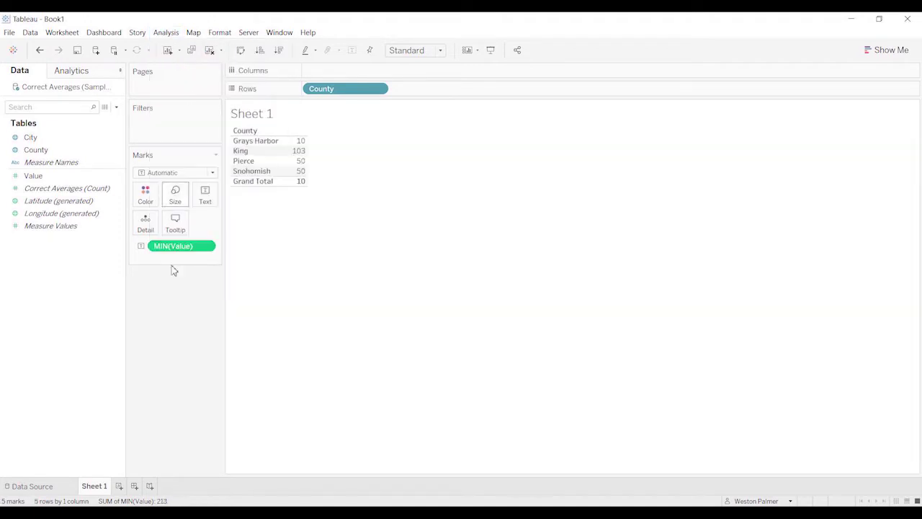
pyautogui.click(205, 247)
pyautogui.moveTo(242, 344)
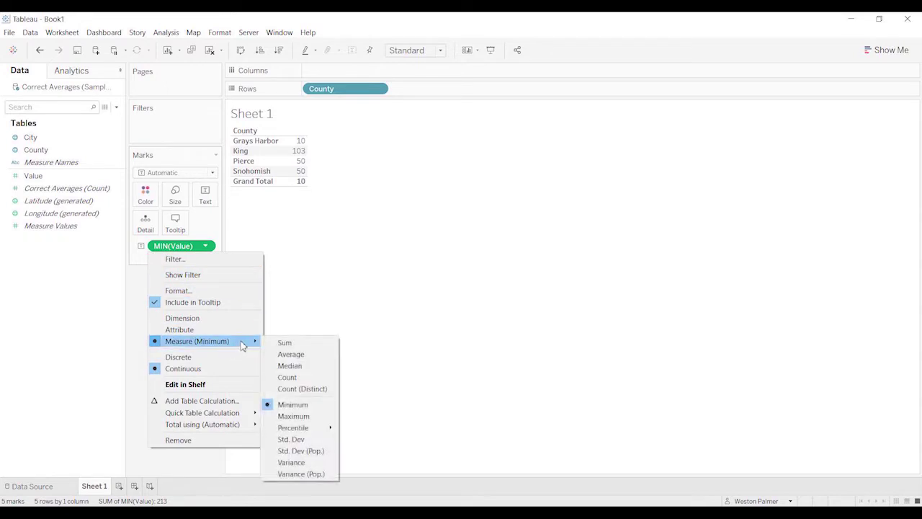
pyautogui.click(291, 355)
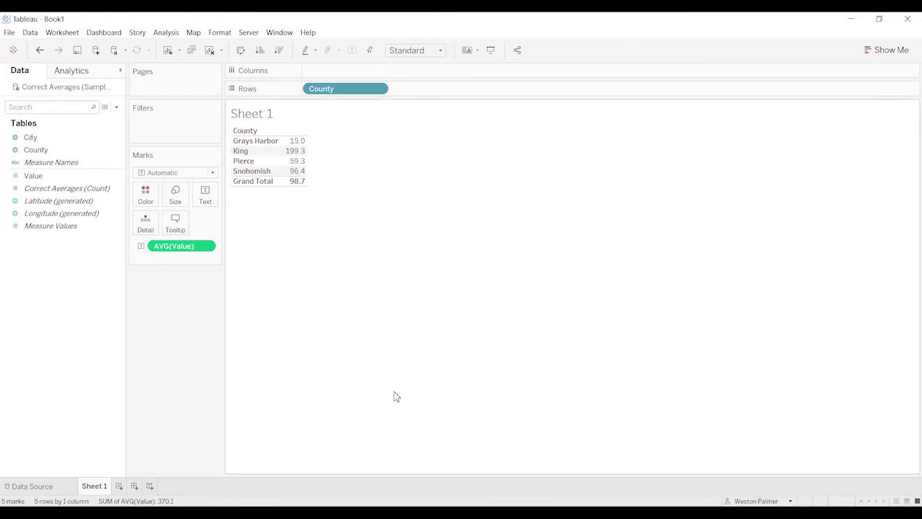
# Step: Bring the Excel workbook alongside Tableau and enter 15, 199.3, 59.3, 96.4 into F4:F7
pyautogui.hotkey('alt', 'Tab')
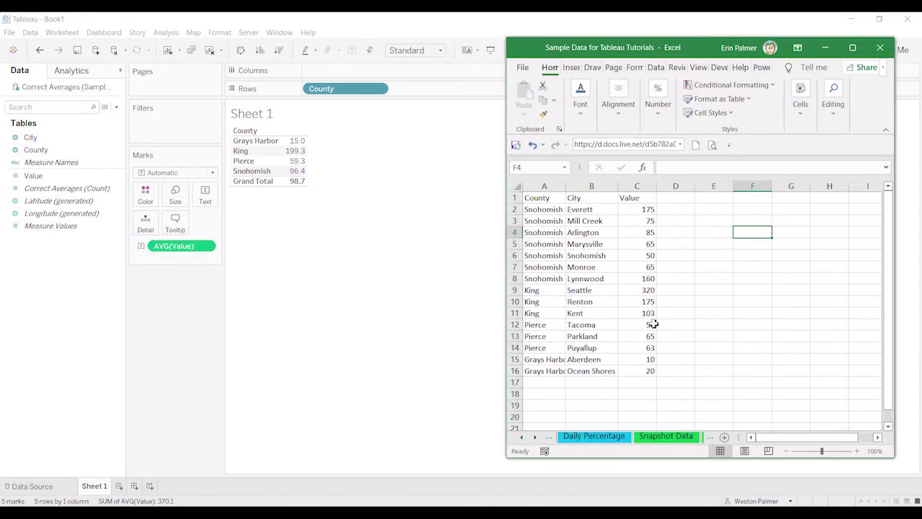
pyautogui.moveTo(706, 50); pyautogui.dragTo(566, 54)
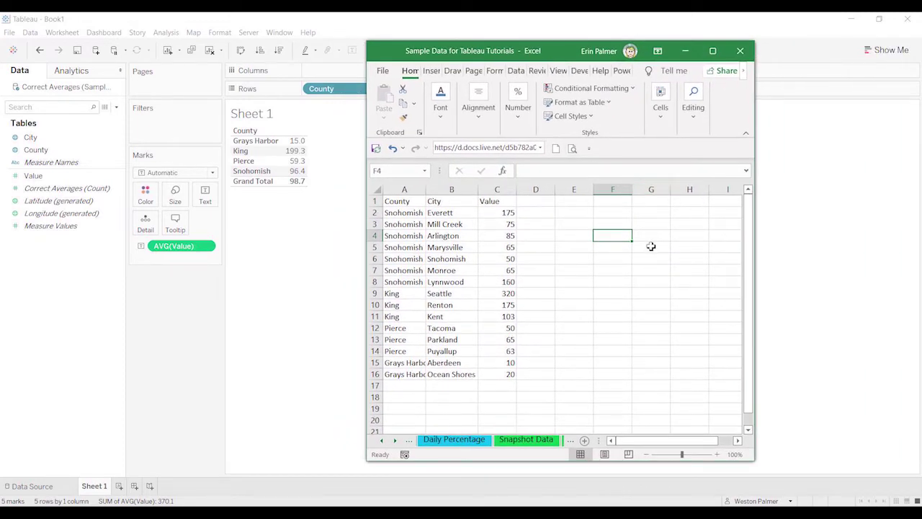
pyautogui.write('15')
pyautogui.press('Return')
pyautogui.write('199')
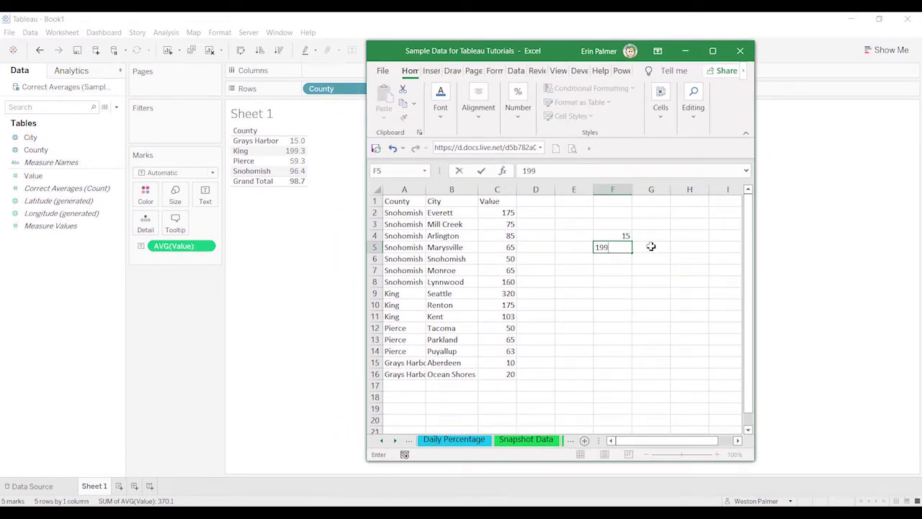
pyautogui.write('.3')
pyautogui.press('Return')
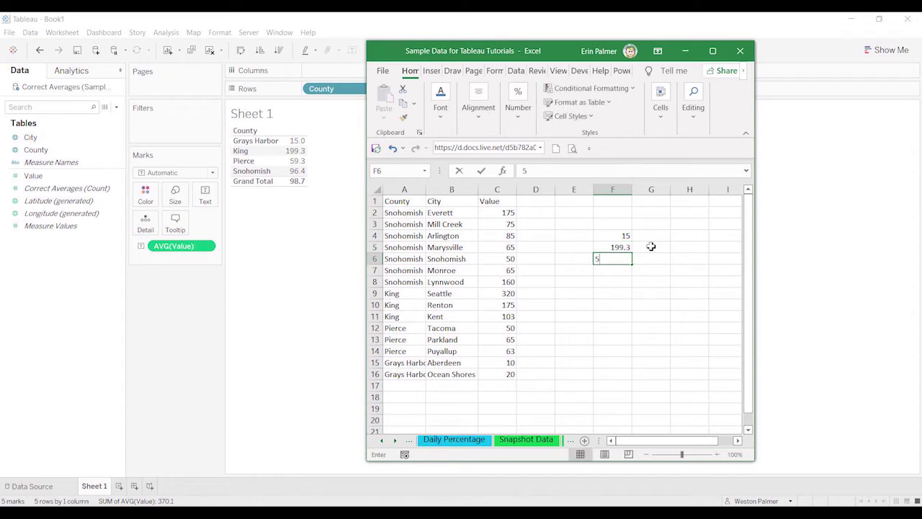
pyautogui.write('59.3')
pyautogui.press('Return')
pyautogui.write('96')
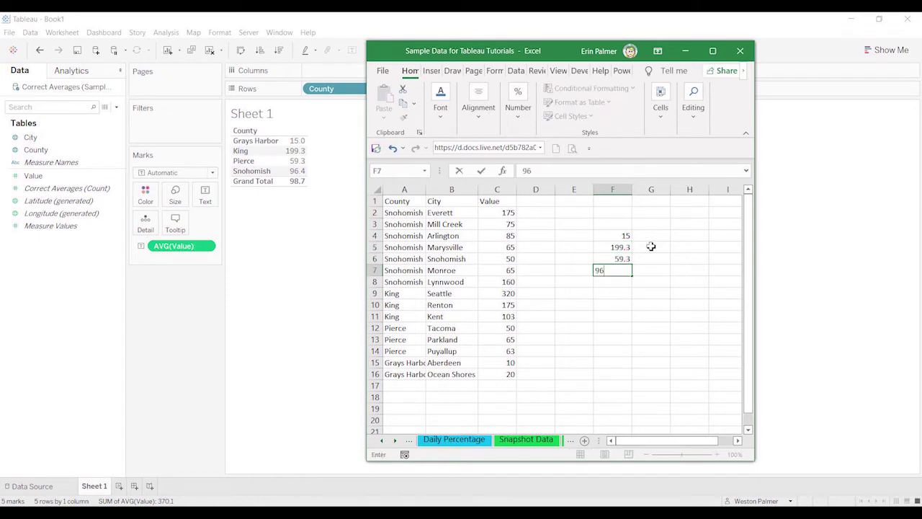
pyautogui.write('.4')
pyautogui.press('Return')
pyautogui.moveTo(611, 236); pyautogui.dragTo(613, 270)
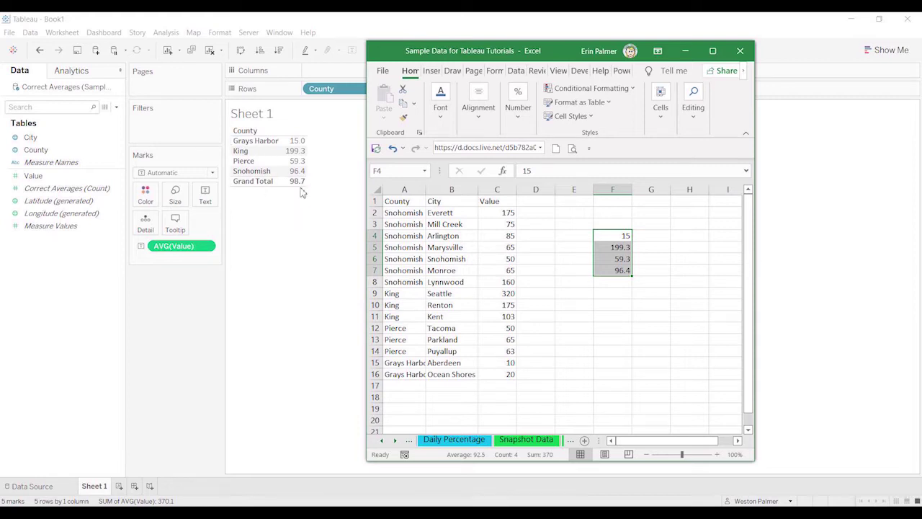
# Step: Compare the 92.5 average of Excel's F4:F7 with Tableau's 98.7 Grand Total
pyautogui.moveTo(299, 190)
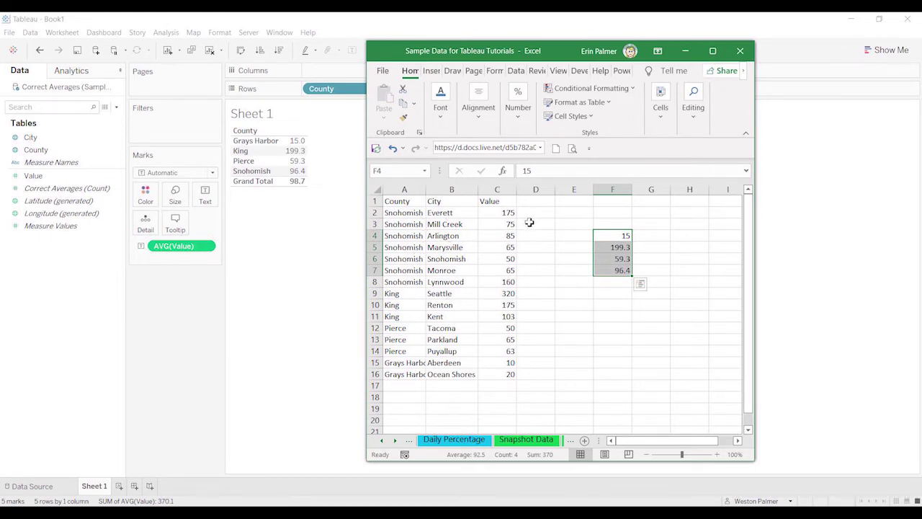
# Step: Select C2:C16 in Excel to confirm the fifteen Values average 98.73, matching Tableau
pyautogui.moveTo(508, 214); pyautogui.dragTo(508, 373)
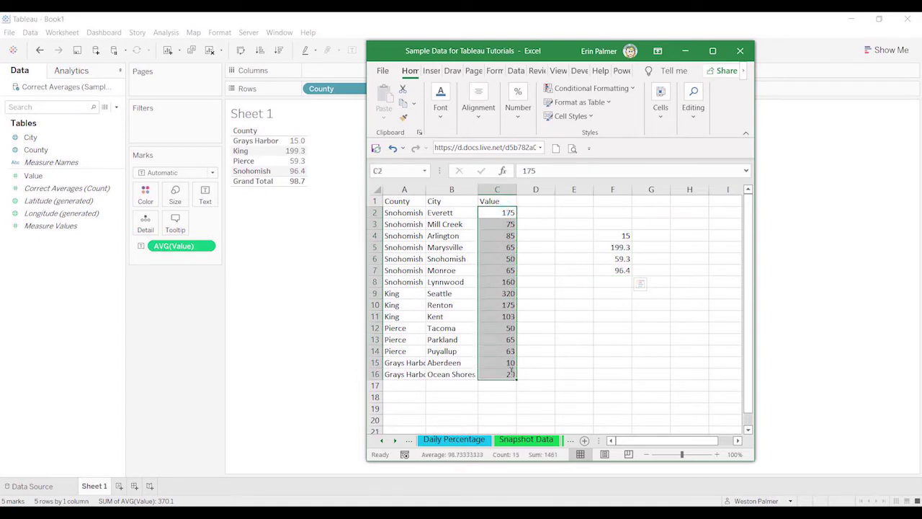
pyautogui.doubleClick(509, 373)
pyautogui.moveTo(508, 214); pyautogui.dragTo(499, 374)
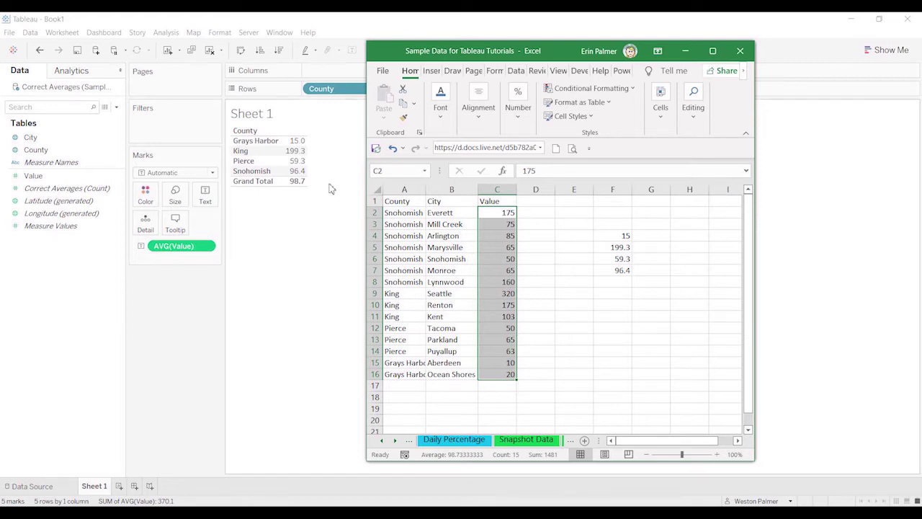
pyautogui.moveTo(301, 158)
# Step: Back in Tableau, create calculated field 'County Avg' as {FIXED [County]:avg([Value])} and save it
pyautogui.click(189, 304)
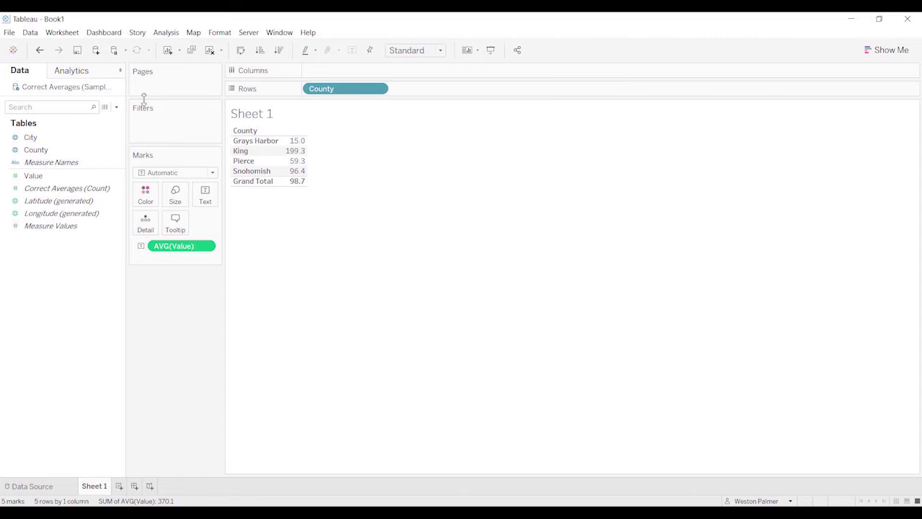
pyautogui.click(116, 107)
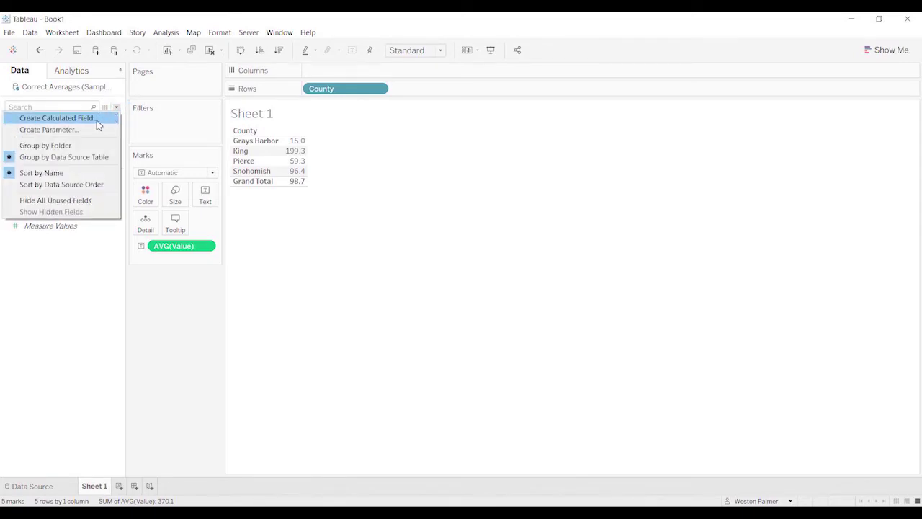
pyautogui.click(97, 119)
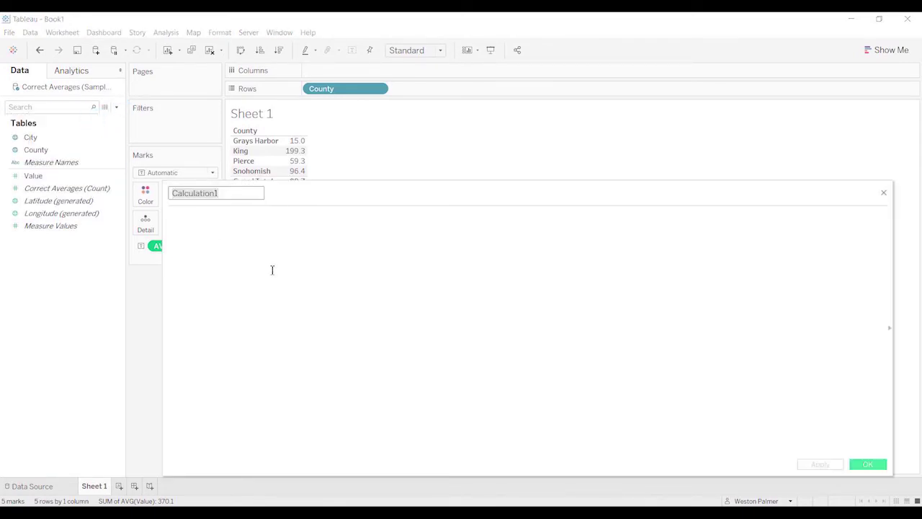
pyautogui.write('County Avg')
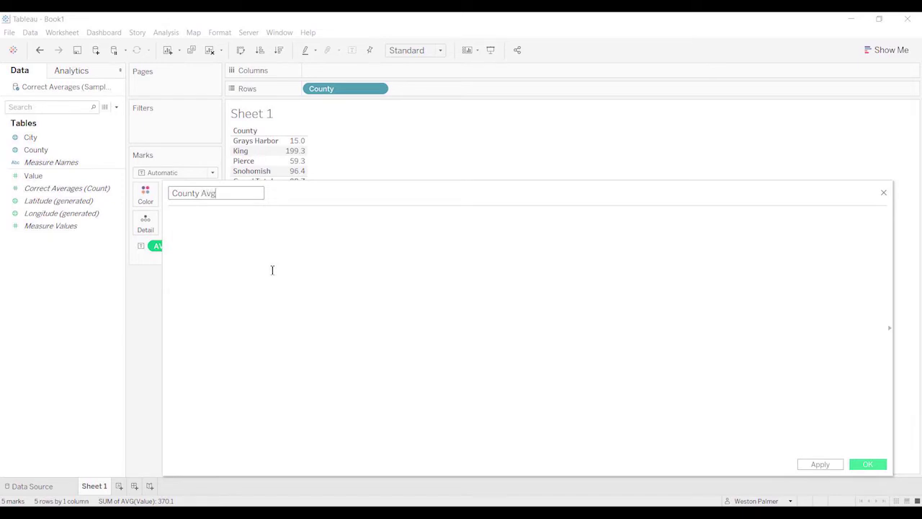
pyautogui.click(230, 243)
pyautogui.write('{')
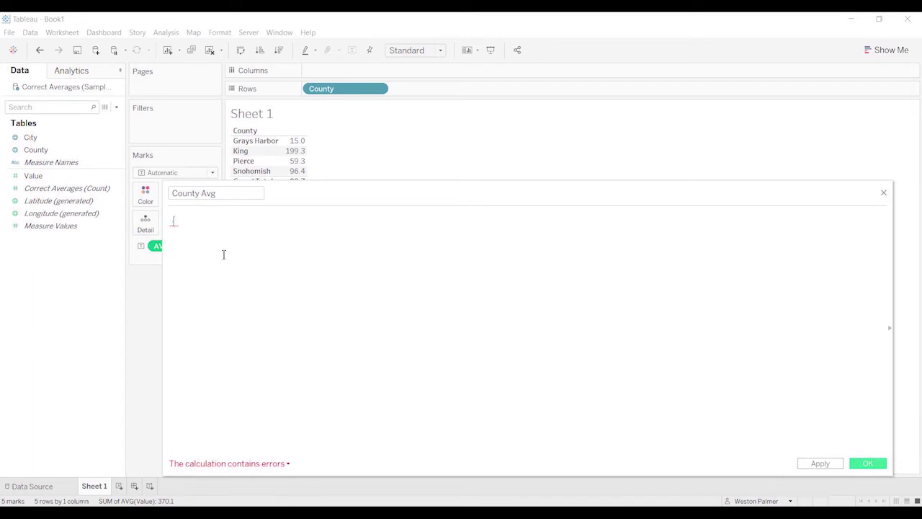
pyautogui.write('FIXE')
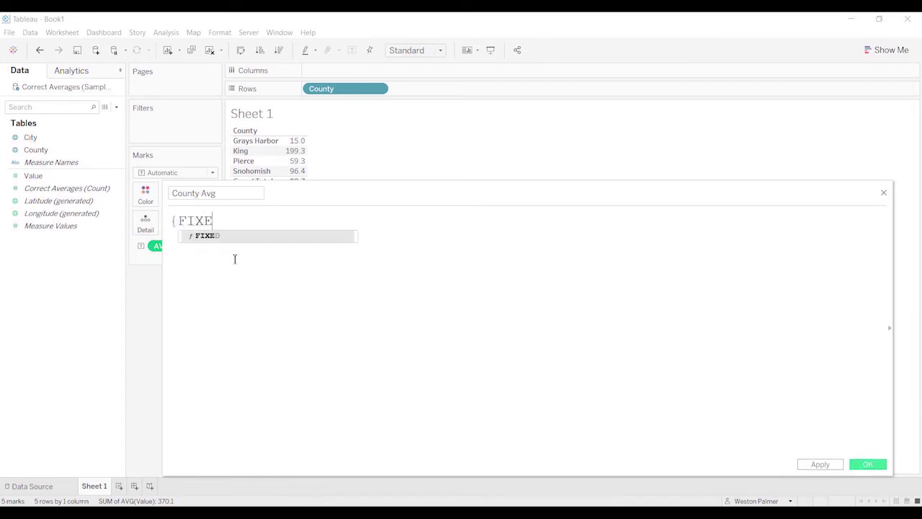
pyautogui.write('D coun')
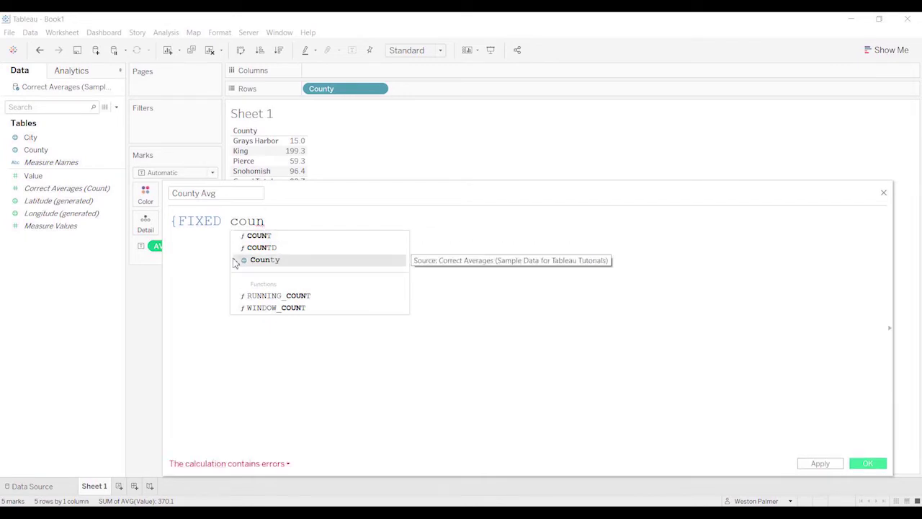
pyautogui.click(235, 259)
pyautogui.write(':')
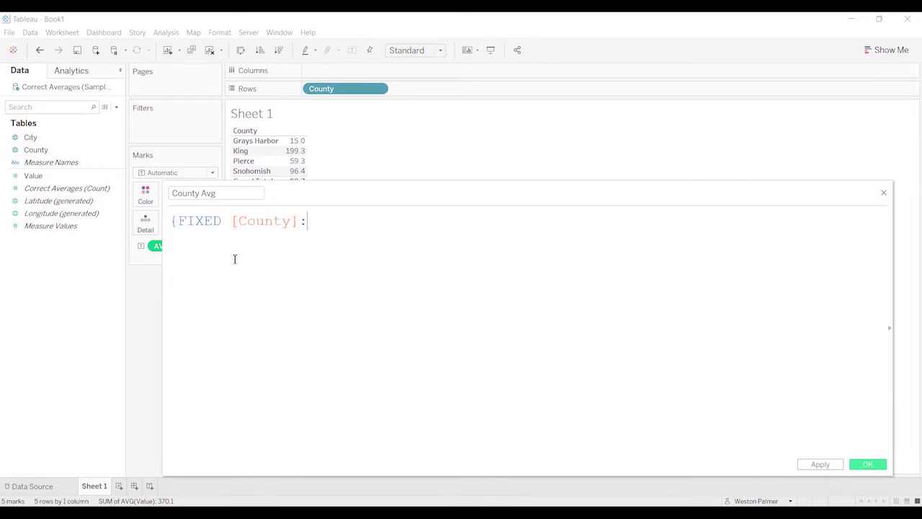
pyautogui.write('avg(valu')
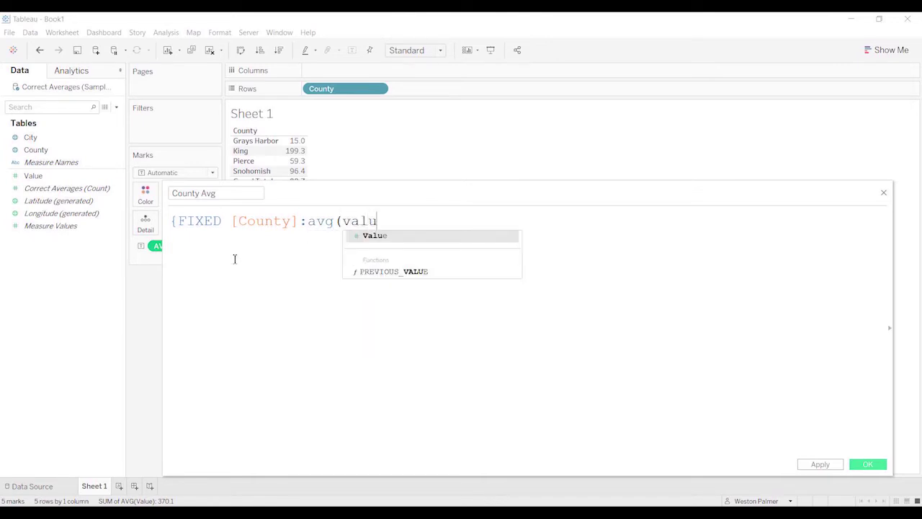
pyautogui.press('Return')
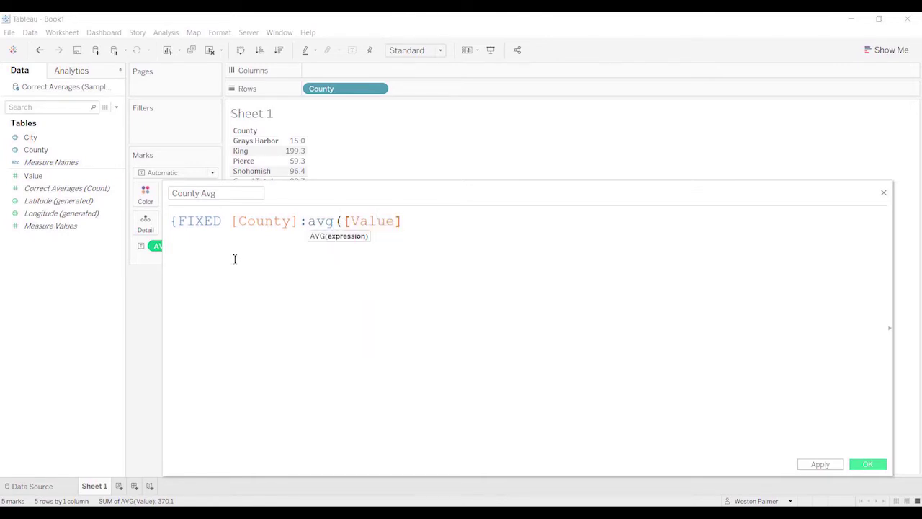
pyautogui.write(')}')
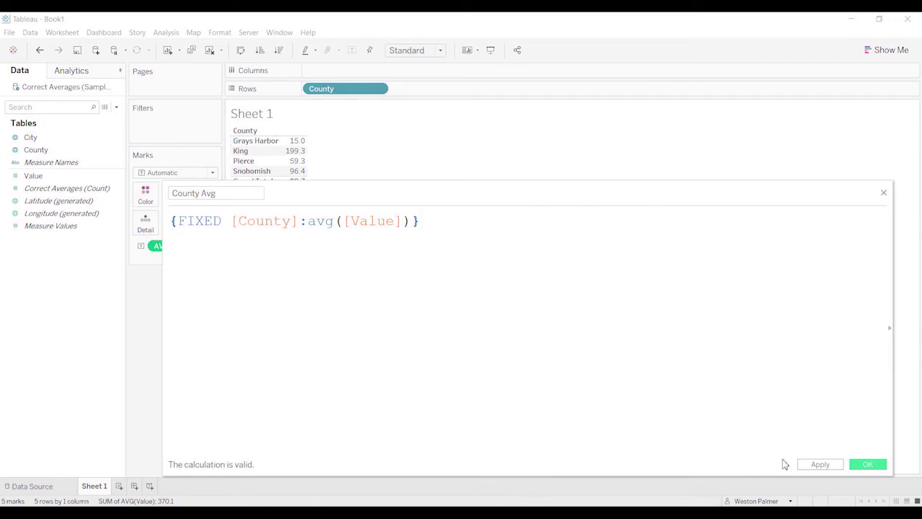
pyautogui.click(868, 464)
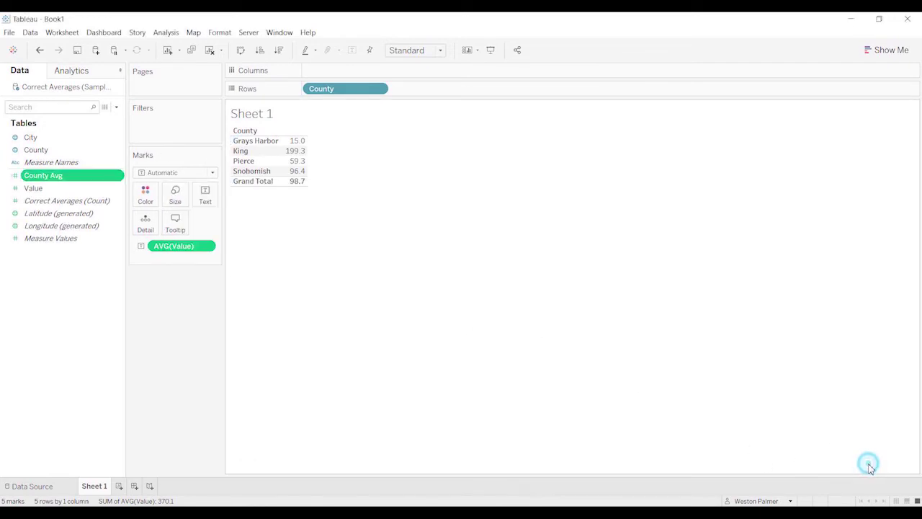
# Step: Add County Avg to the table, showing SUM(County Avg) per county with a 370.1 Grand Total
pyautogui.doubleClick(58, 179)
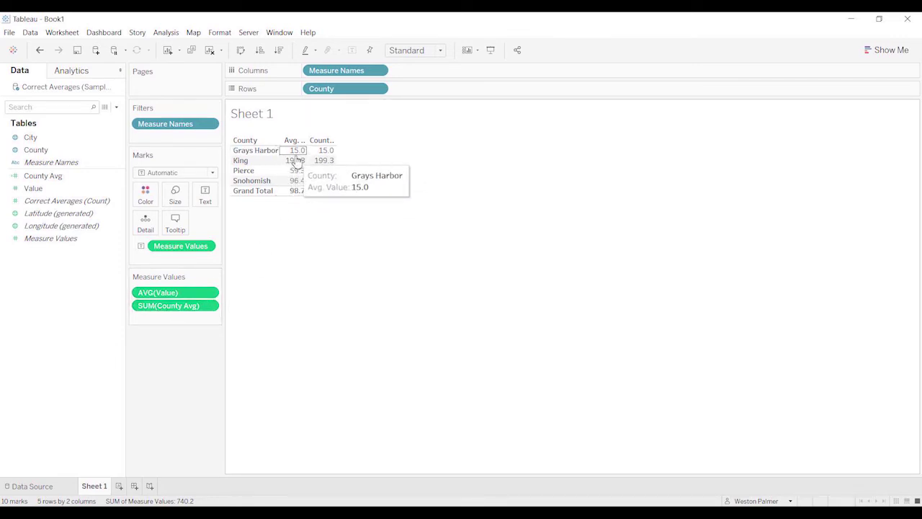
pyautogui.moveTo(317, 159)
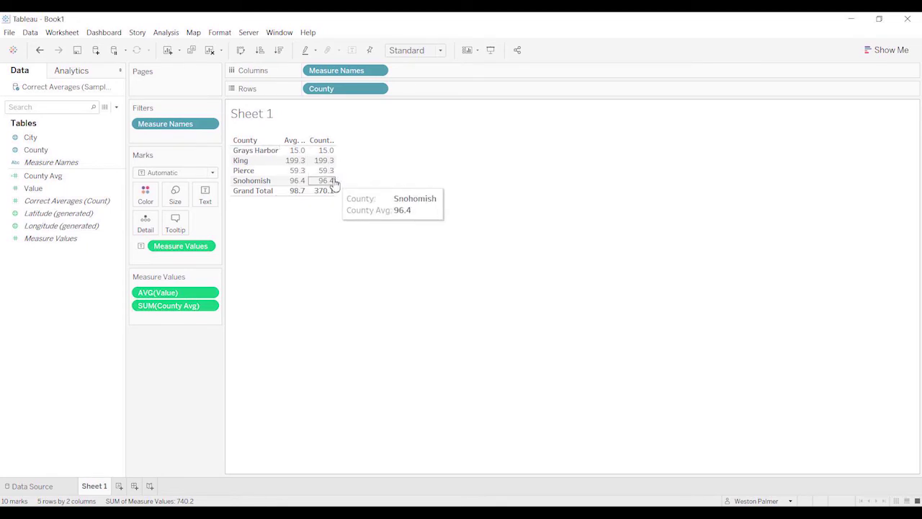
pyautogui.moveTo(328, 196)
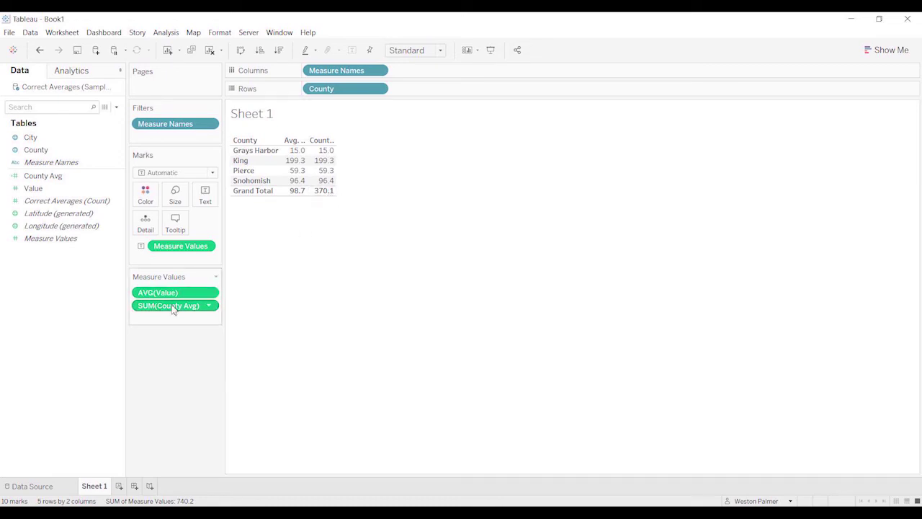
# Step: Switch County Avg's aggregation from Sum to Average so its Grand Total reads 92.5
pyautogui.click(209, 305)
pyautogui.moveTo(214, 390)
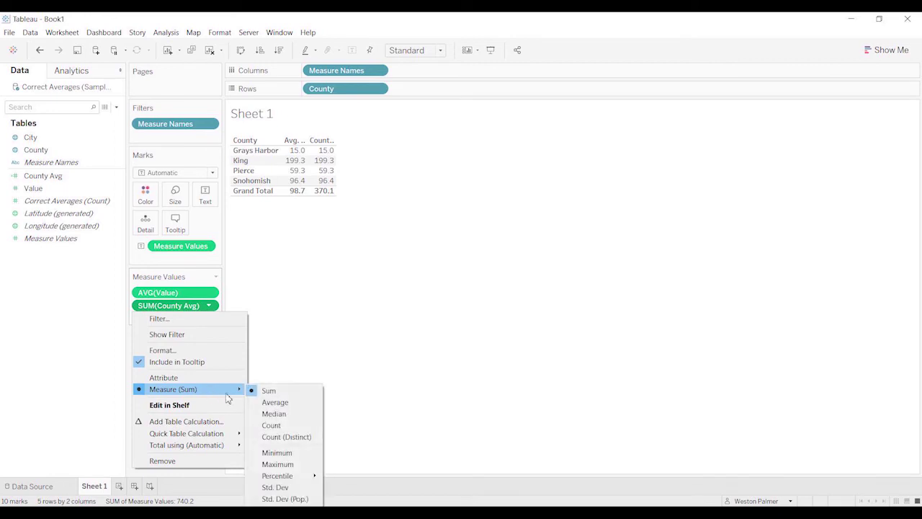
pyautogui.click(274, 403)
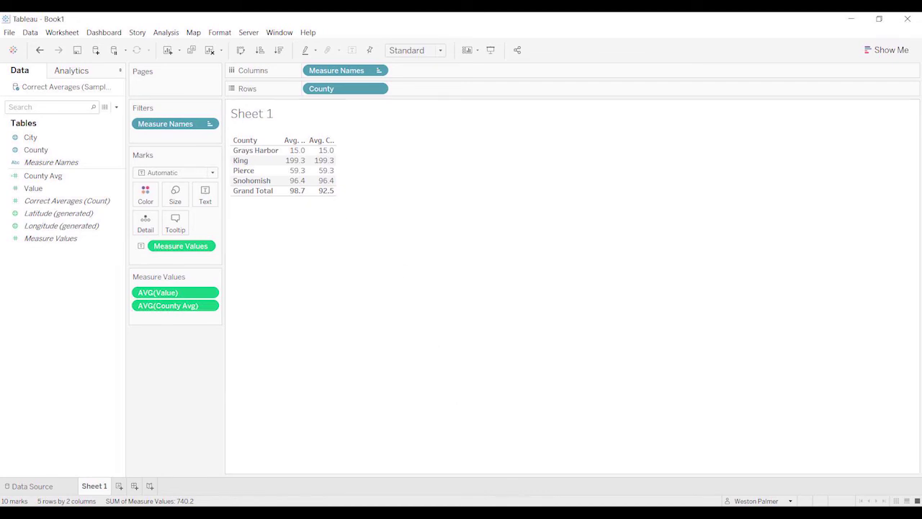
pyautogui.click(513, 513)
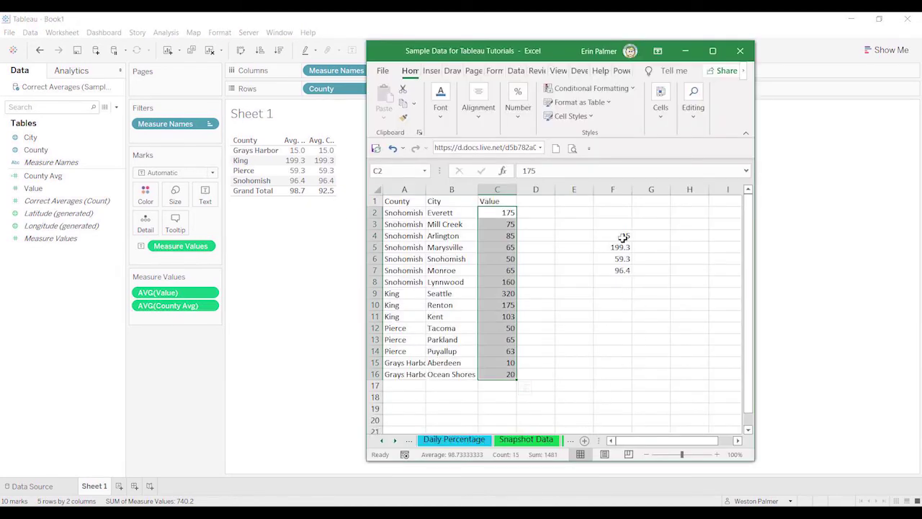
# Step: Select F4:F7 in Excel to confirm the county averages average 92.5
pyautogui.moveTo(622, 236); pyautogui.dragTo(613, 271)
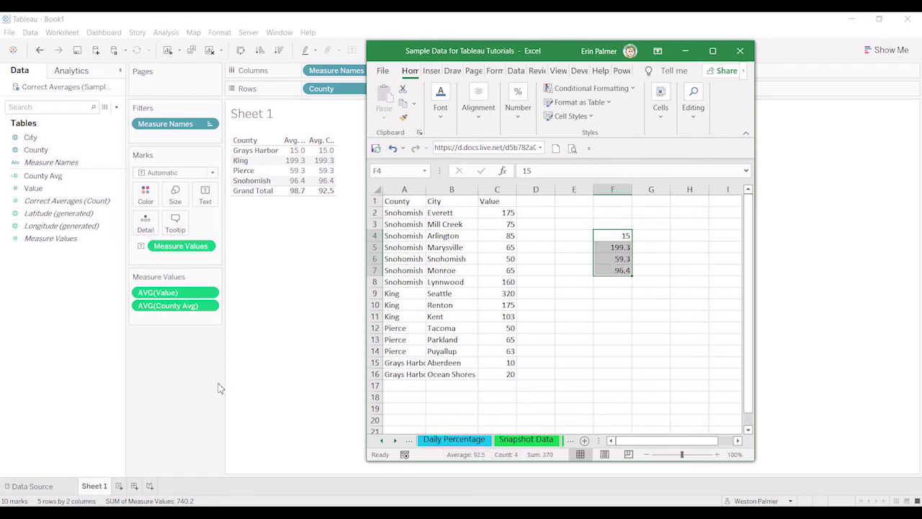
# Step: Return to Tableau to compare AVG(Value) totalling 98.7 with AVG(County Avg) totalling 92.5
pyautogui.click(199, 350)
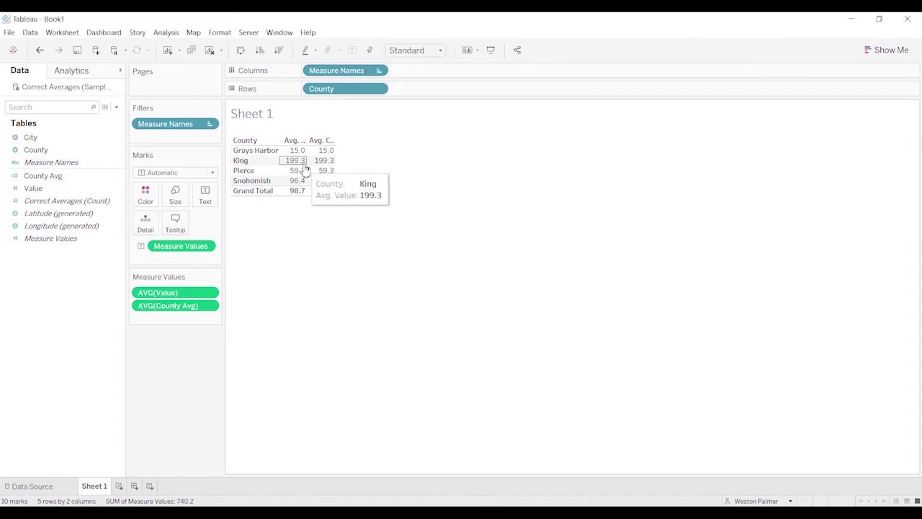
pyautogui.moveTo(328, 158)
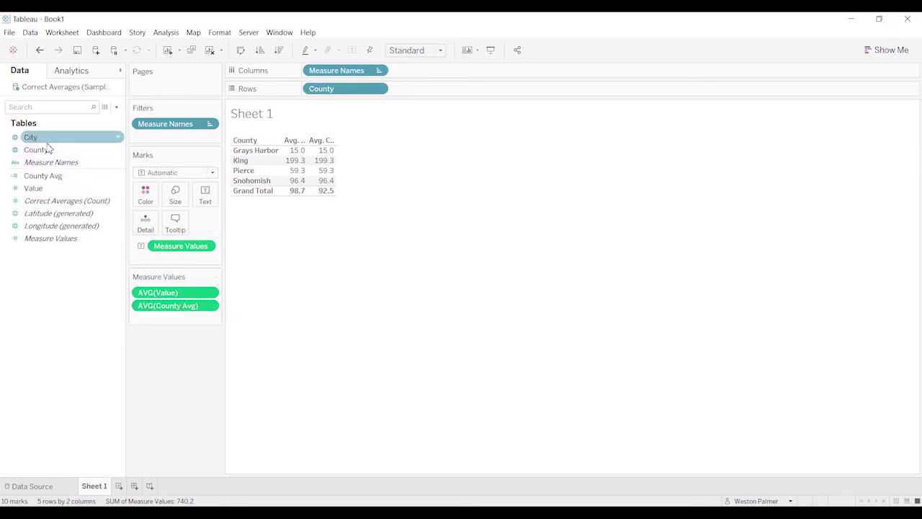
# Step: Add City to the Rows shelf after County so each city shows its Value beside the repeated County Avg
pyautogui.moveTo(47, 147); pyautogui.dragTo(433, 100)
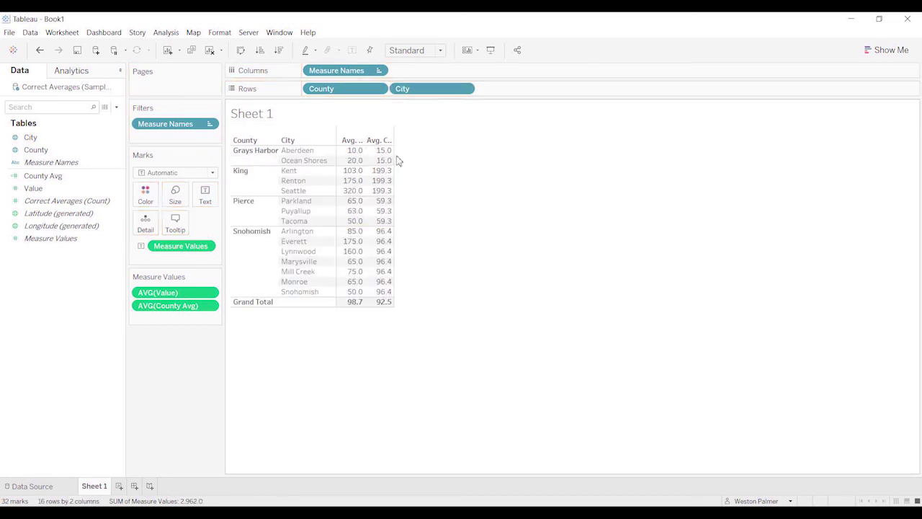